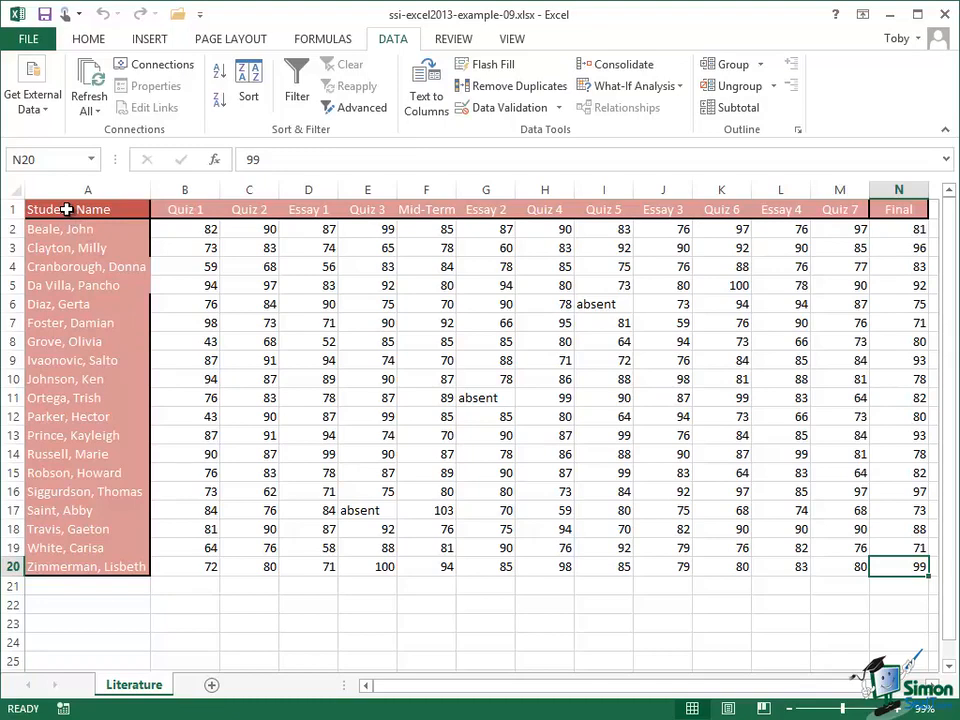
# Select the range A1:D20 and open its Quick Analysis options.
pyautogui.moveTo(66, 209); pyautogui.dragTo(312, 574)
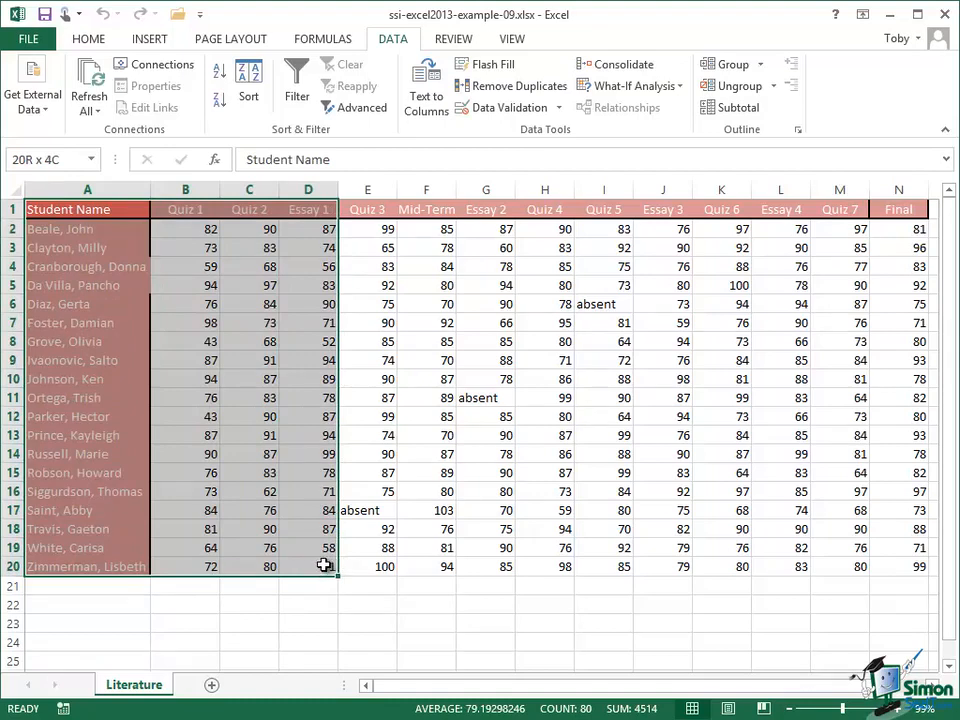
pyautogui.moveTo(324, 565); pyautogui.dragTo(324, 565)
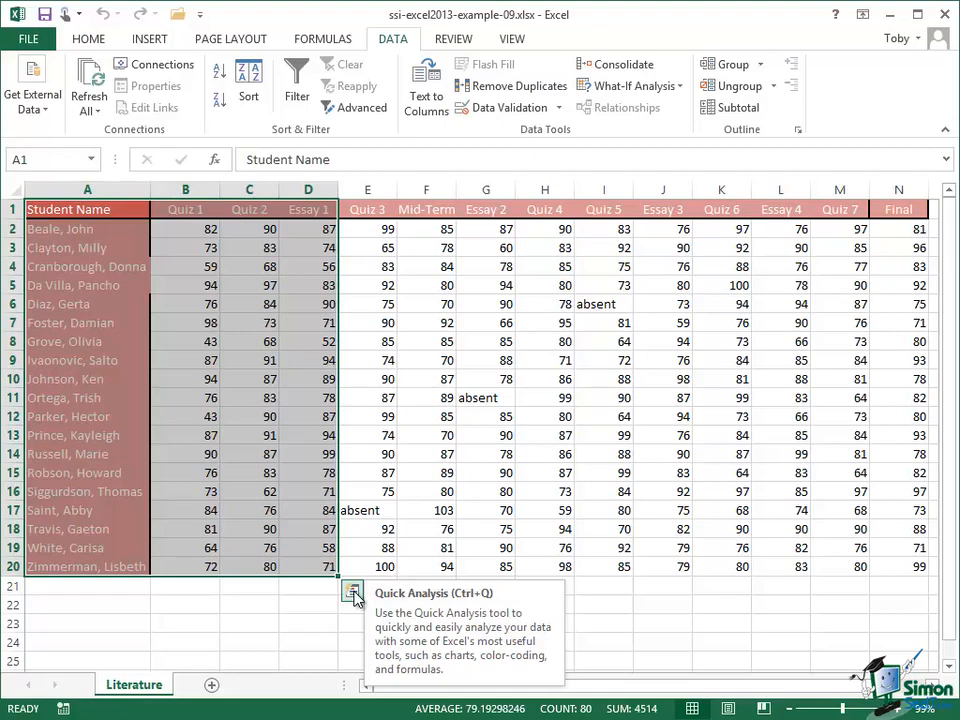
pyautogui.click(353, 592)
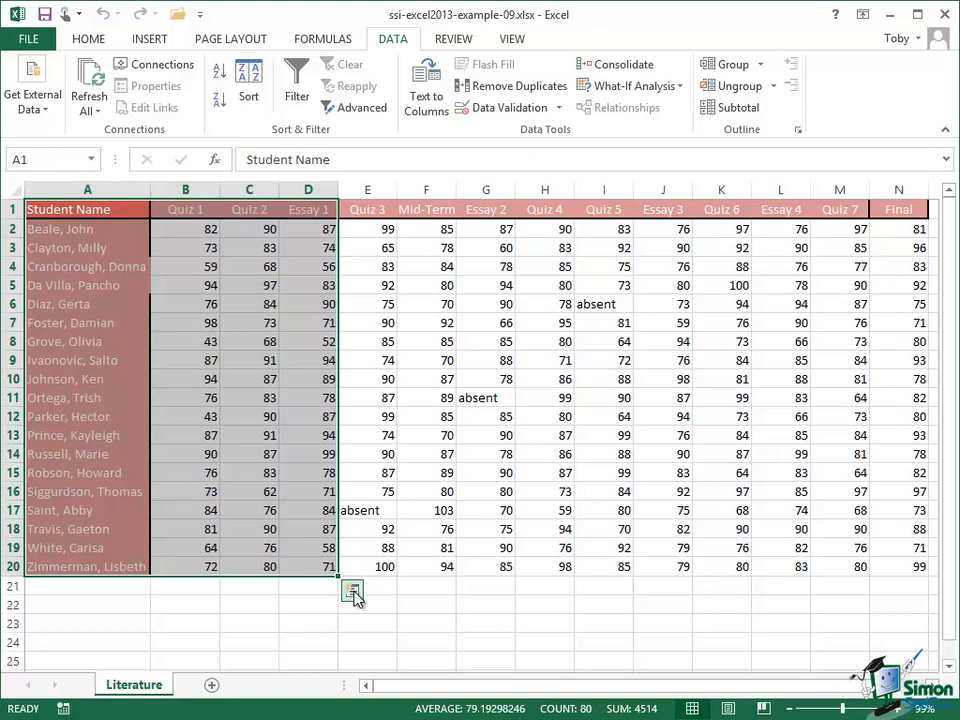
pyautogui.click(353, 592)
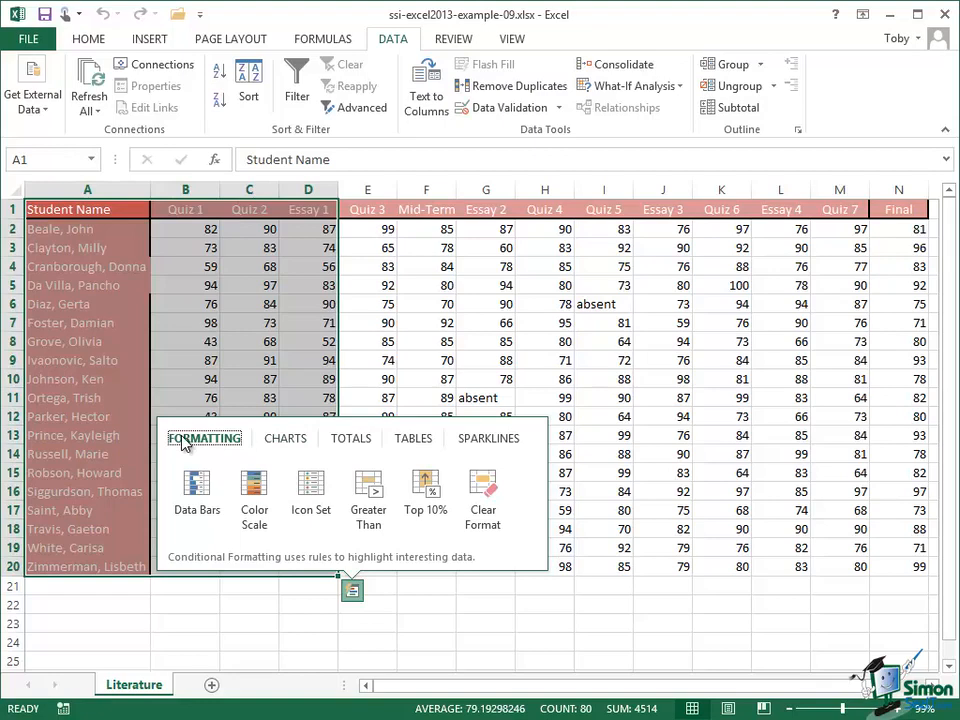
# Look through the Charts, Totals, Tables, Sparklines and Formatting options offered by Quick Analysis for the selected range.
pyautogui.click(287, 438)
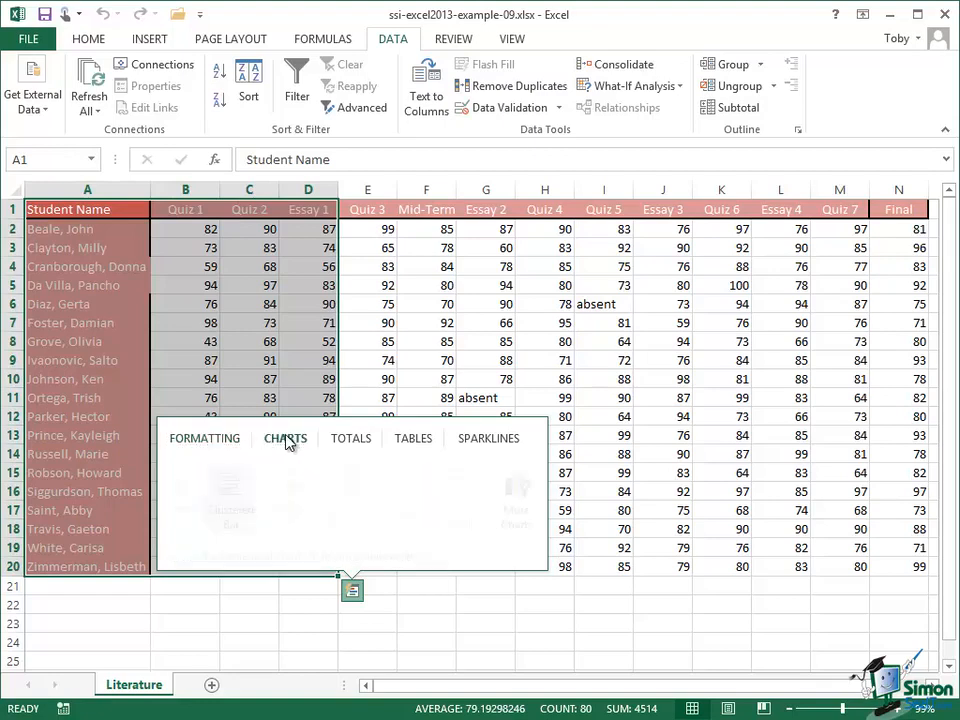
pyautogui.click(365, 442)
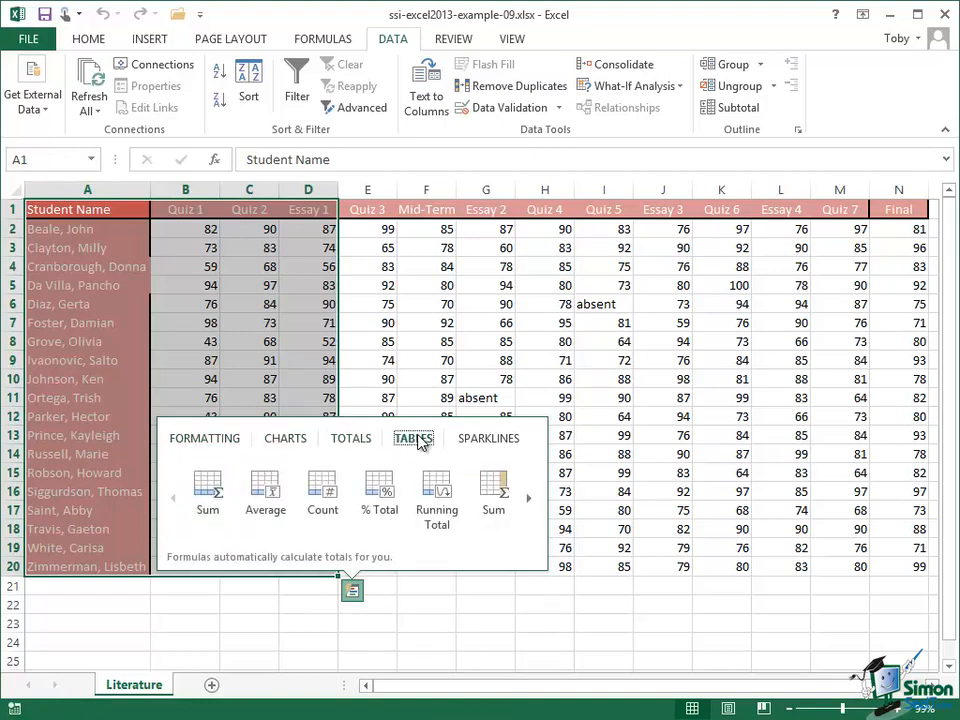
pyautogui.click(418, 441)
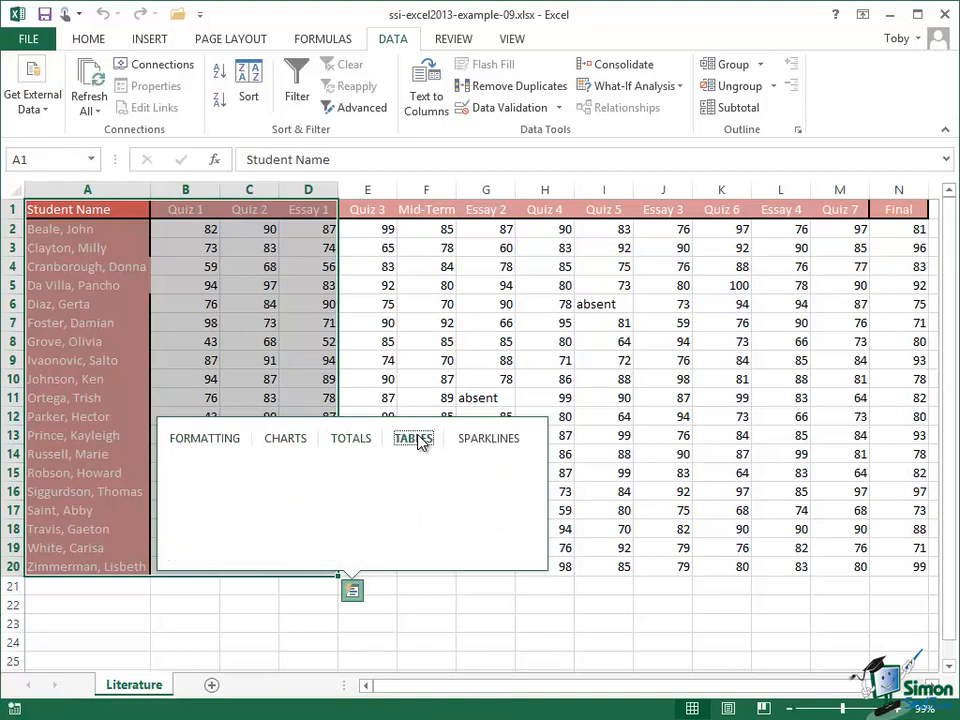
pyautogui.click(511, 445)
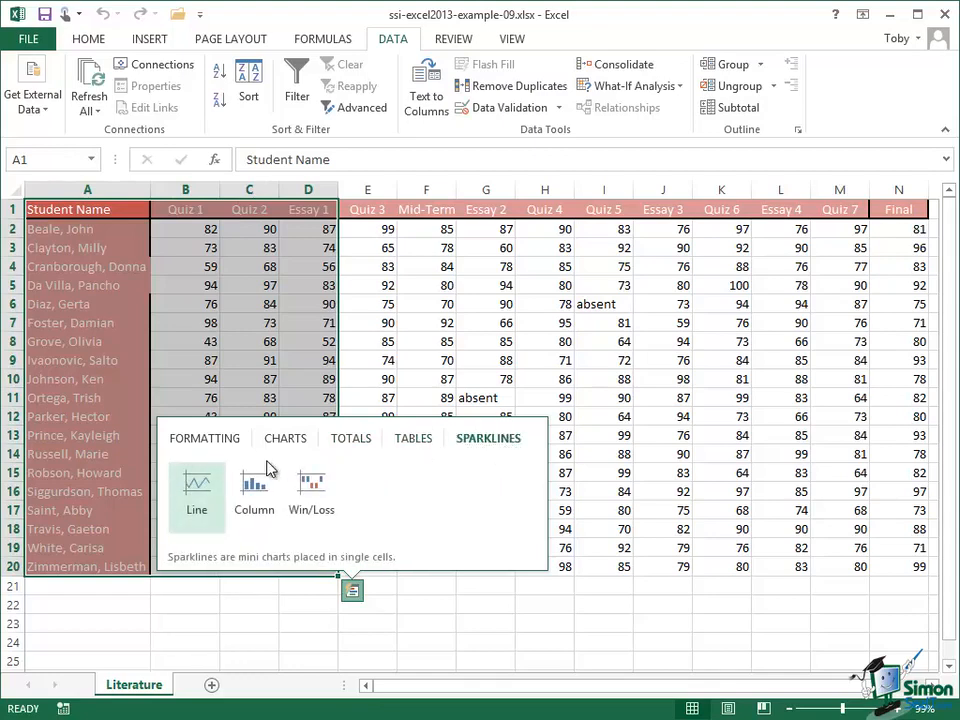
pyautogui.click(199, 444)
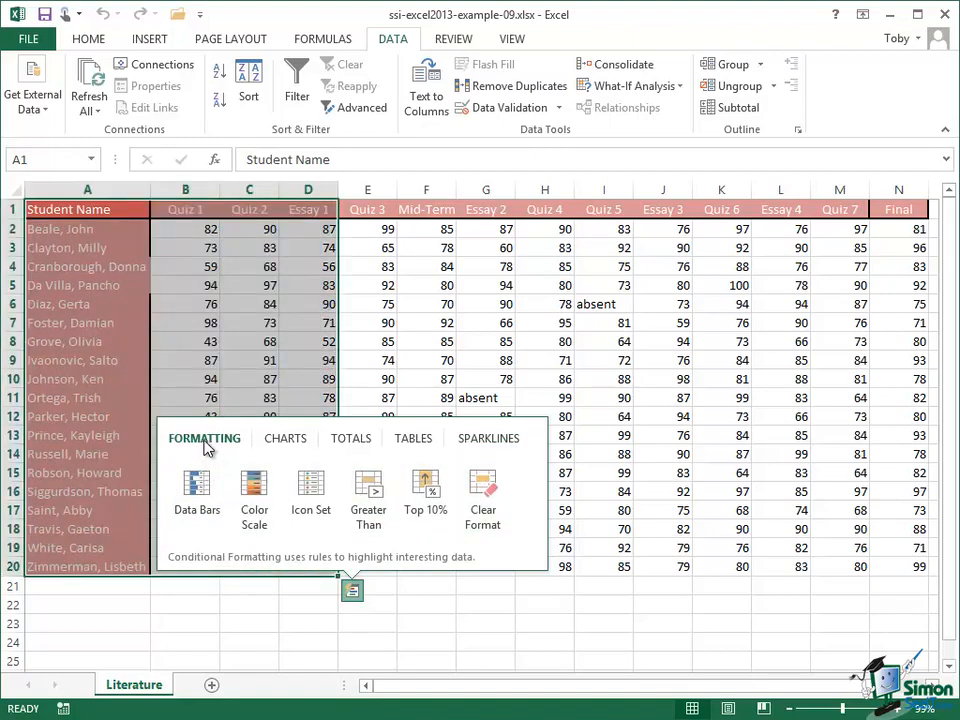
pyautogui.click(294, 445)
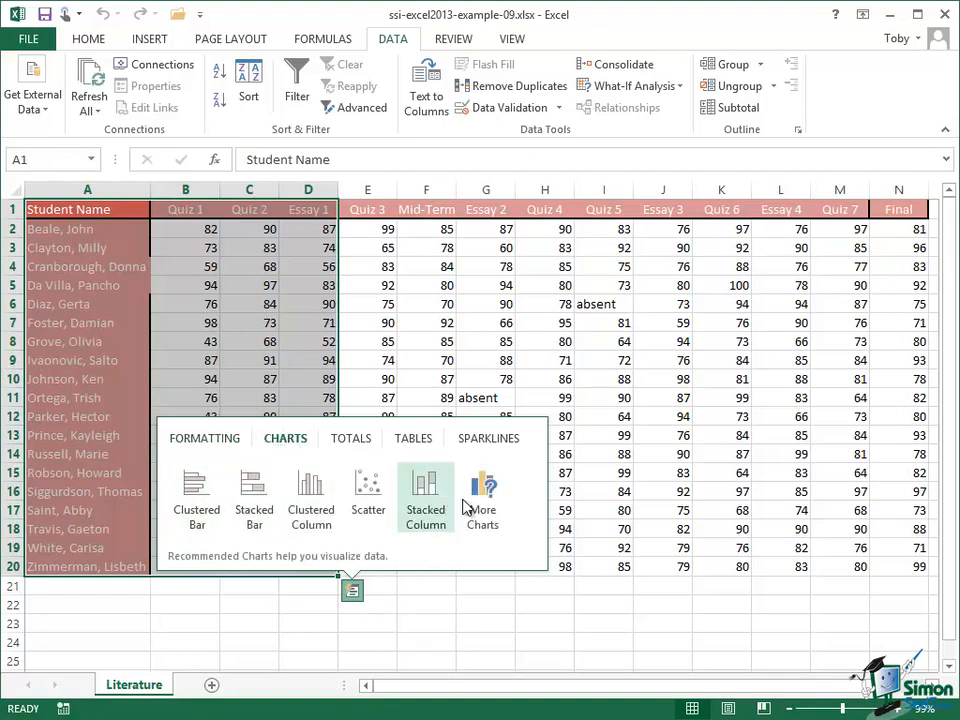
# Add an Average row beneath the Quiz 1, Quiz 2 and Essay 1 scores with Quick Analysis.
pyautogui.click(351, 440)
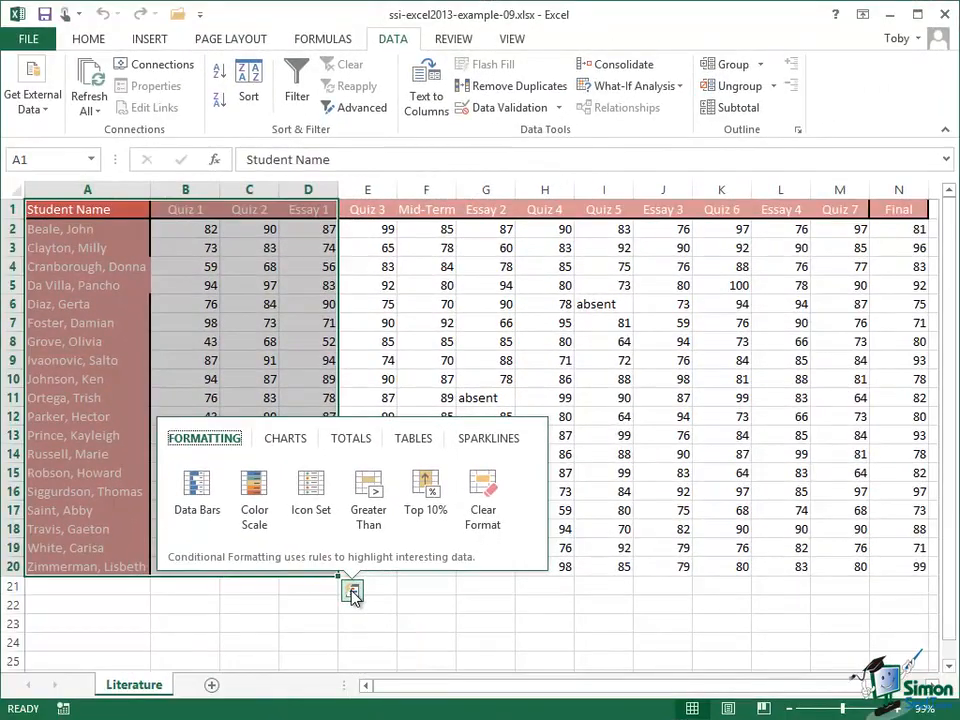
pyautogui.click(352, 440)
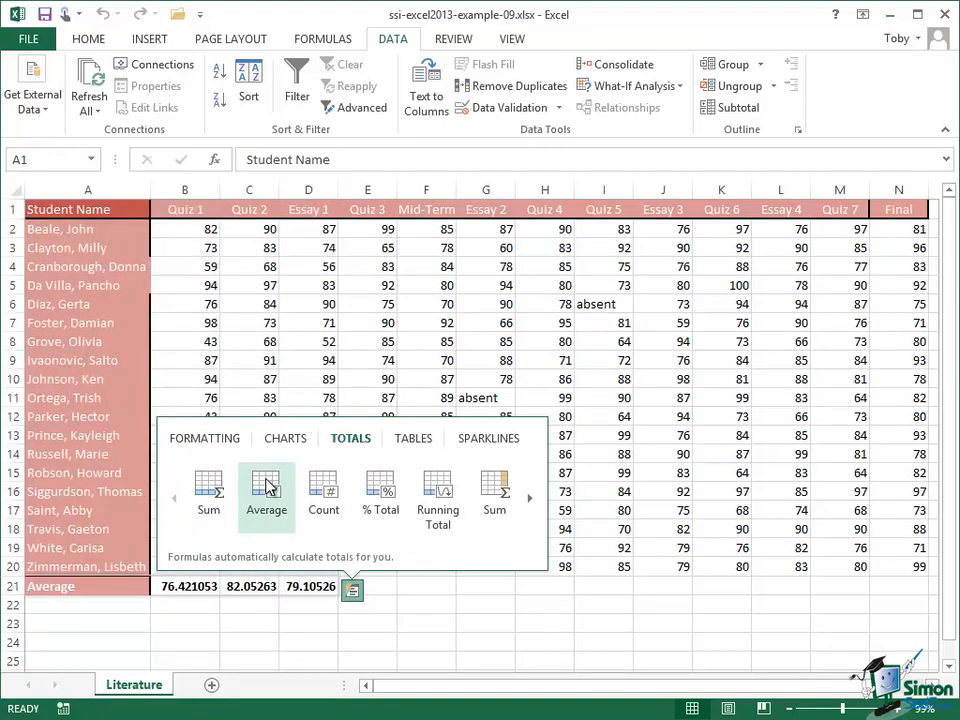
pyautogui.click(268, 487)
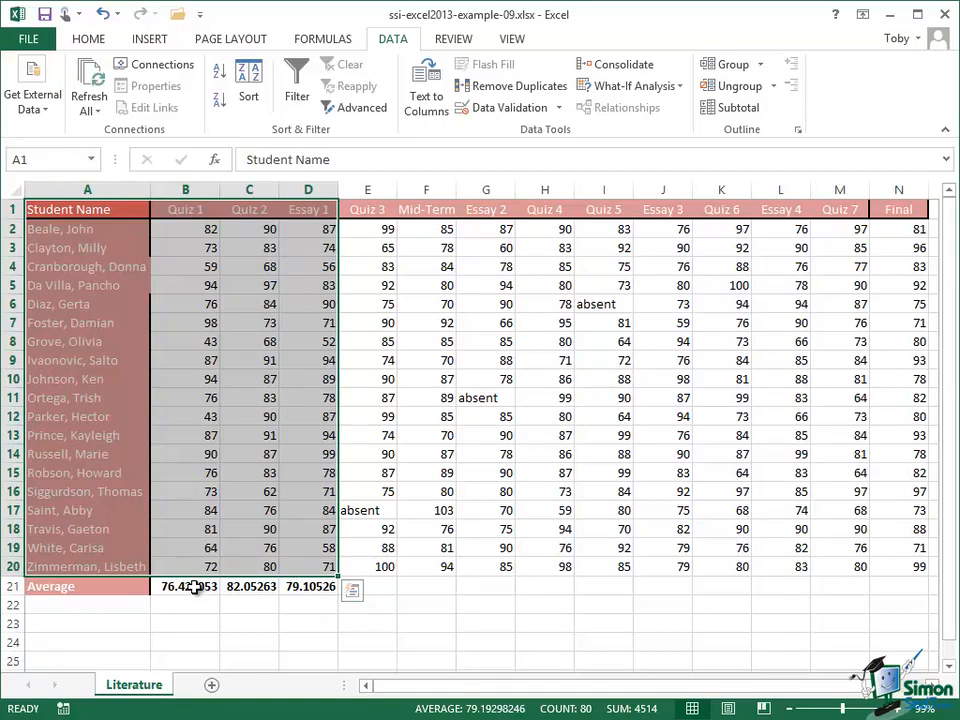
# Format the averages in B21:D21 as Number with 2 decimal places.
pyautogui.click(195, 588)
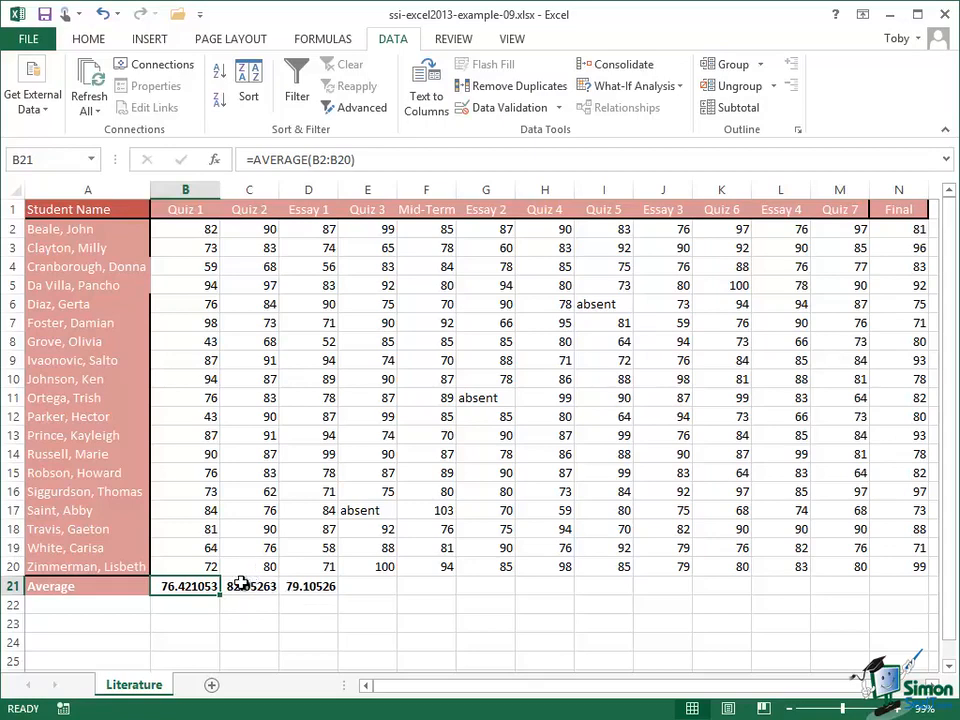
pyautogui.moveTo(189, 583); pyautogui.dragTo(311, 591)
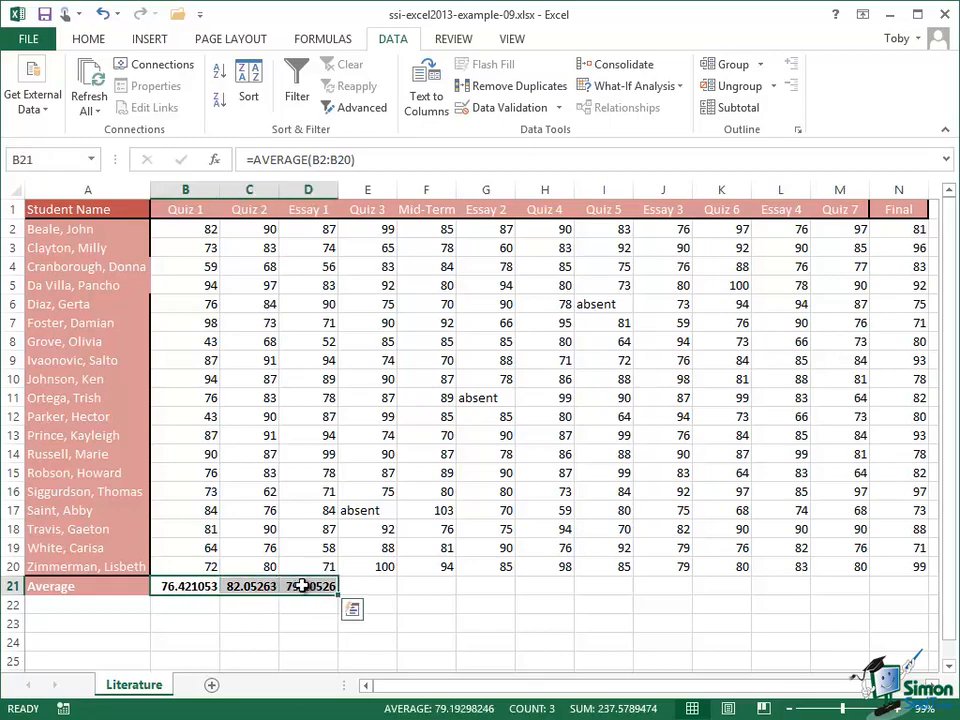
pyautogui.rightClick(312, 589)
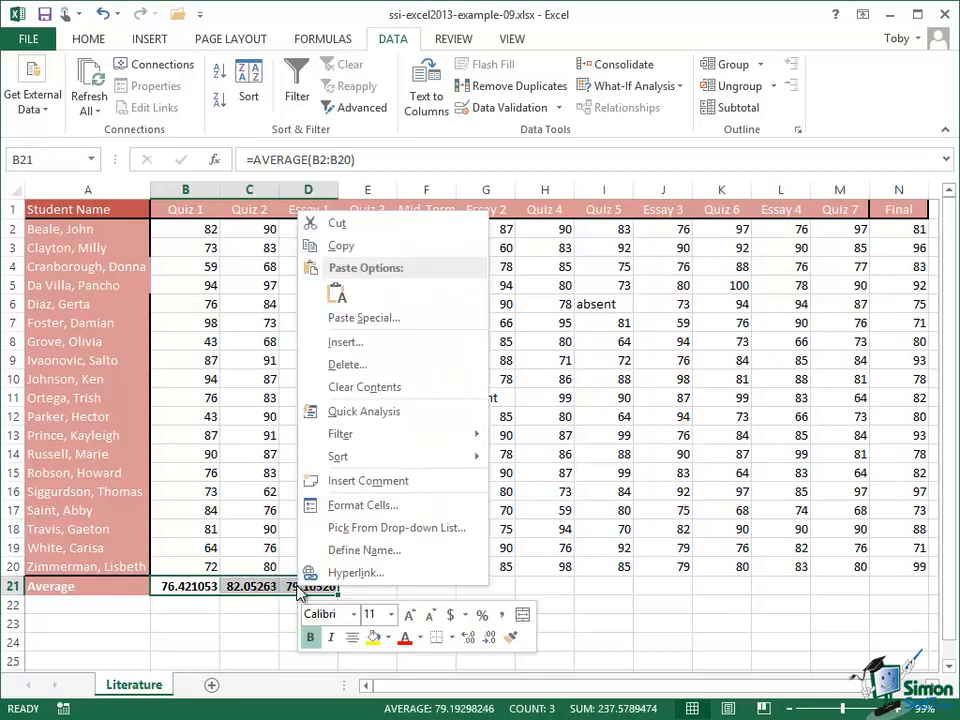
pyautogui.click(360, 505)
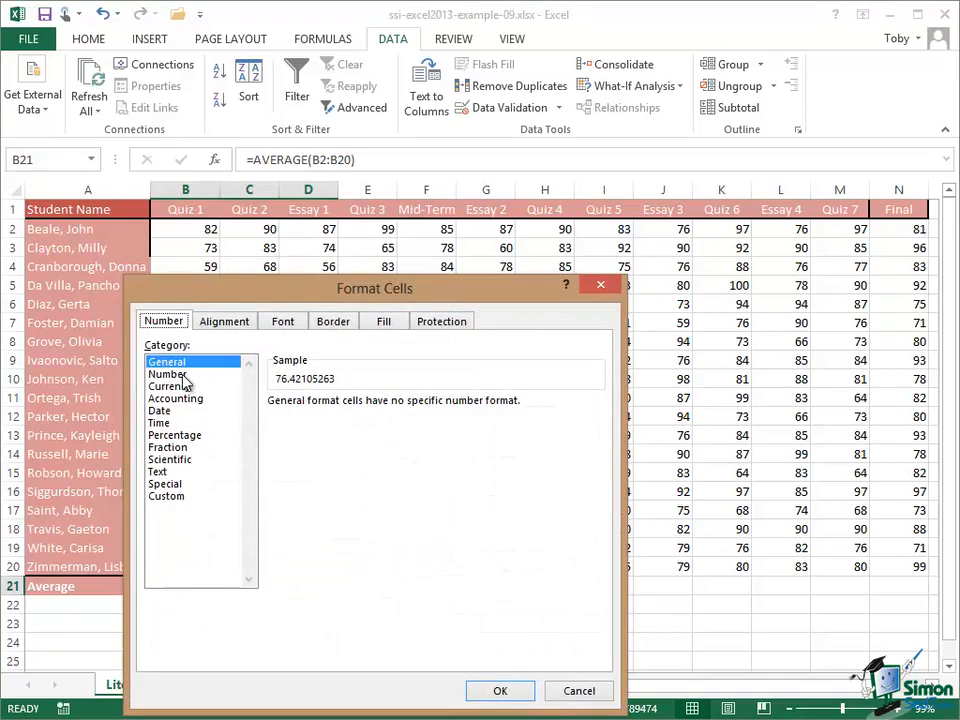
pyautogui.click(168, 374)
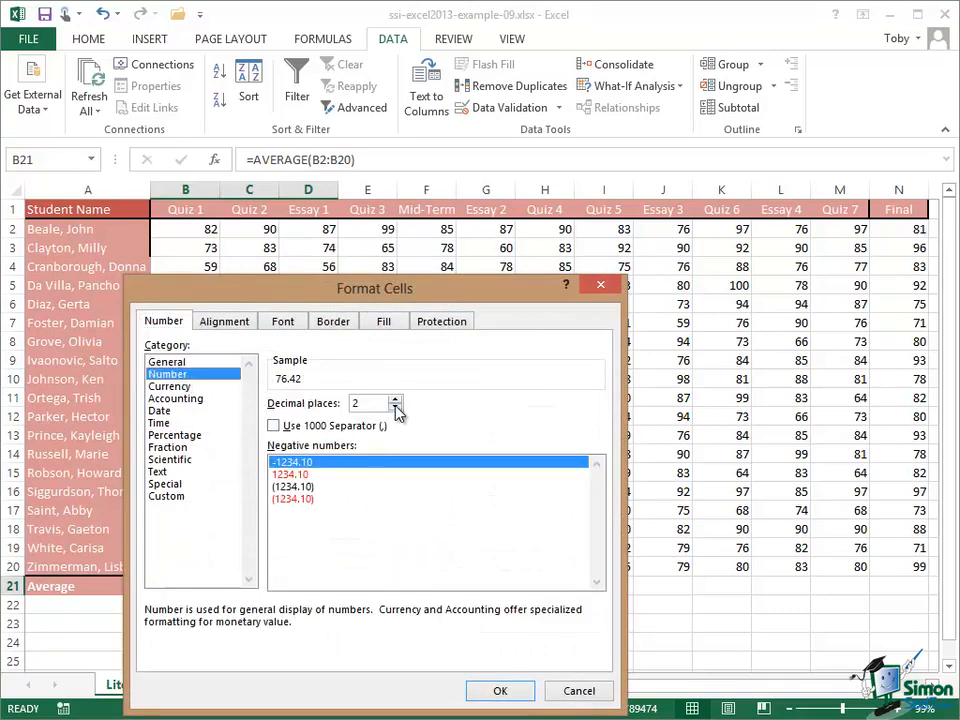
pyautogui.click(500, 690)
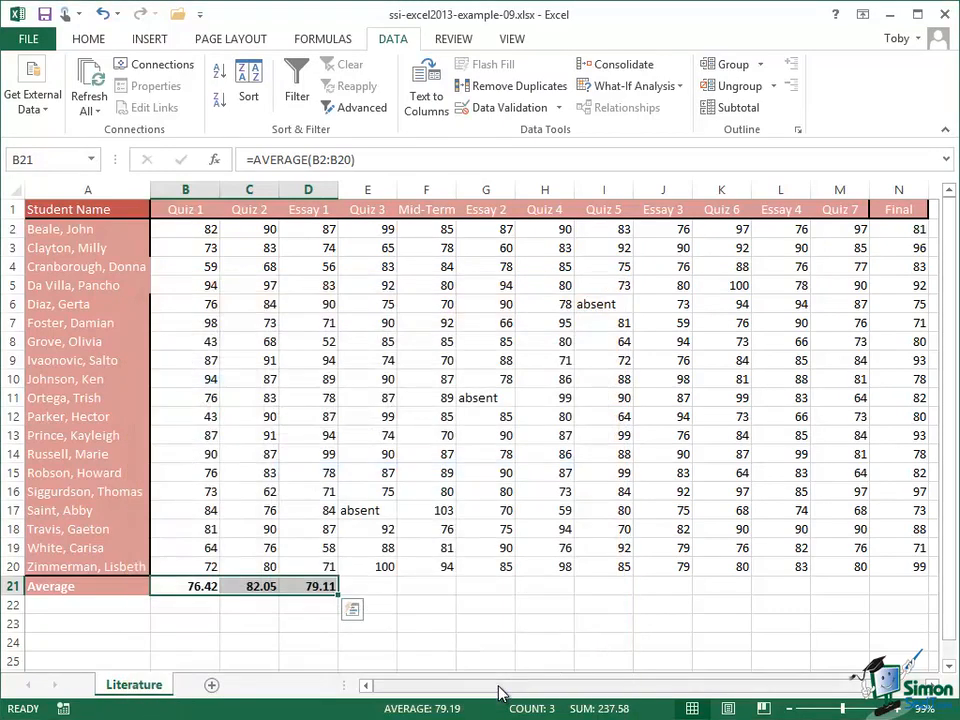
pyautogui.click(446, 585)
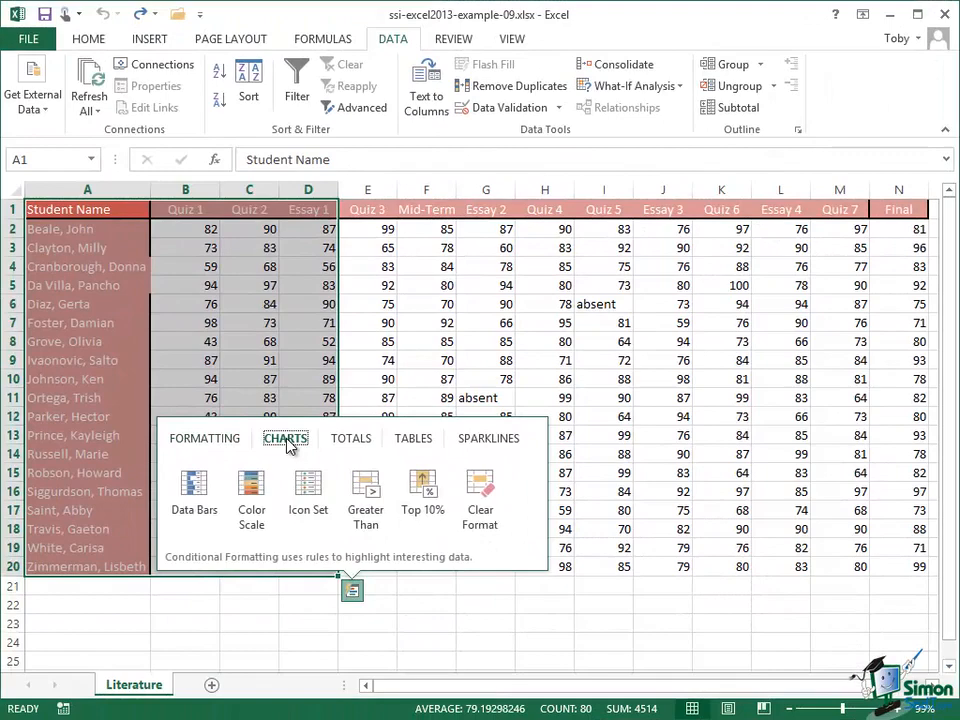
# Insert a Stacked Bar chart of the A1:D20 scores with Quick Analysis and enlarge it until every student name shows.
pyautogui.click(286, 445)
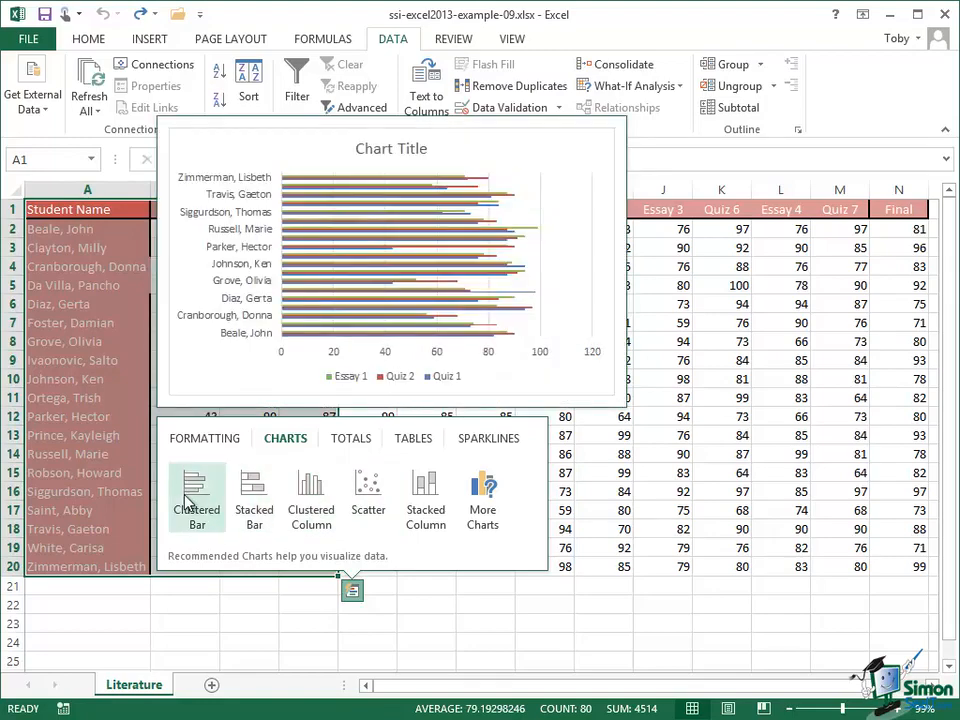
pyautogui.click(265, 500)
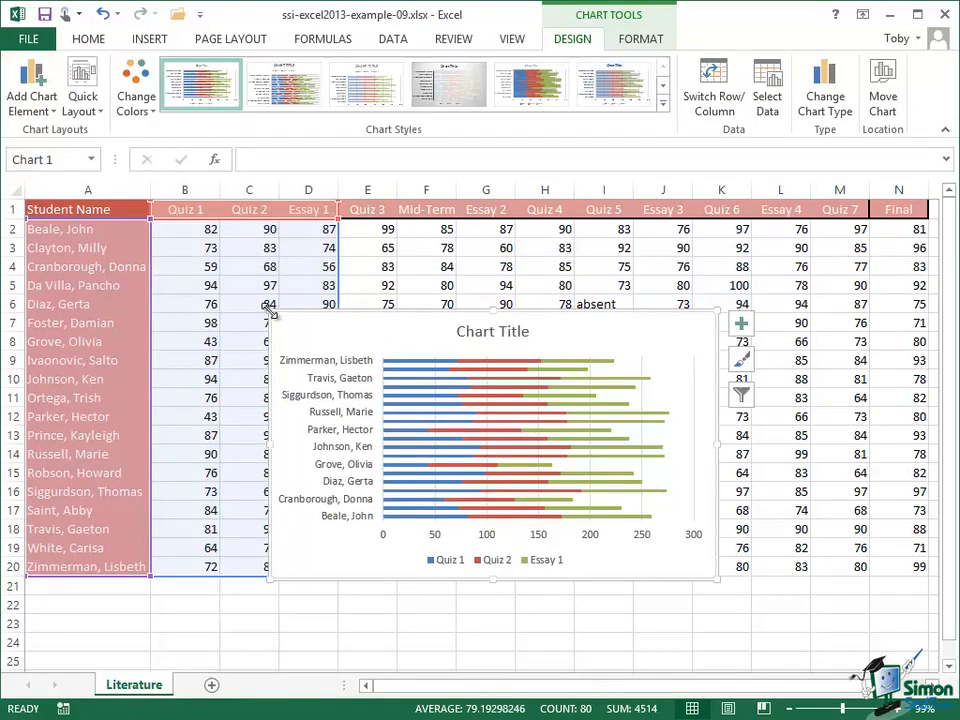
pyautogui.moveTo(270, 311); pyautogui.dragTo(197, 172)
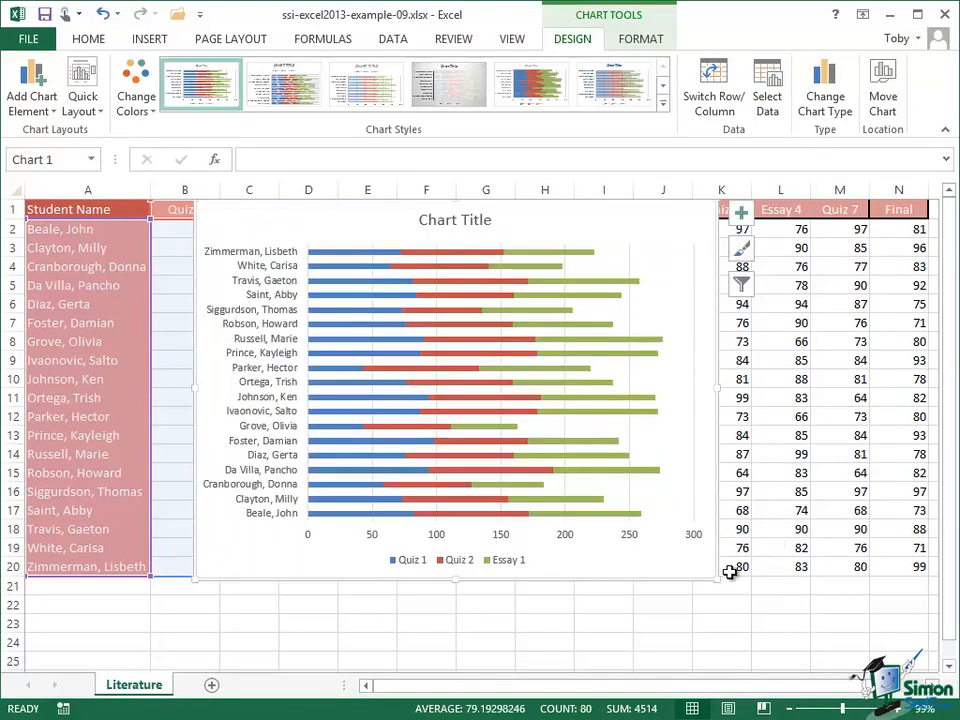
pyautogui.moveTo(717, 579); pyautogui.dragTo(803, 648)
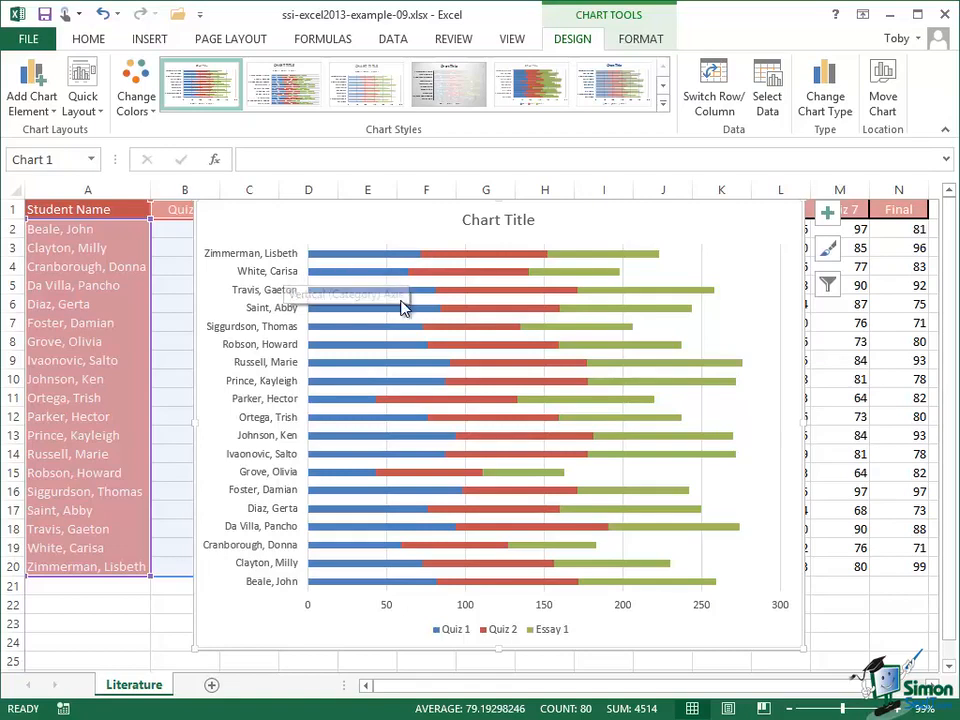
pyautogui.moveTo(503, 444)
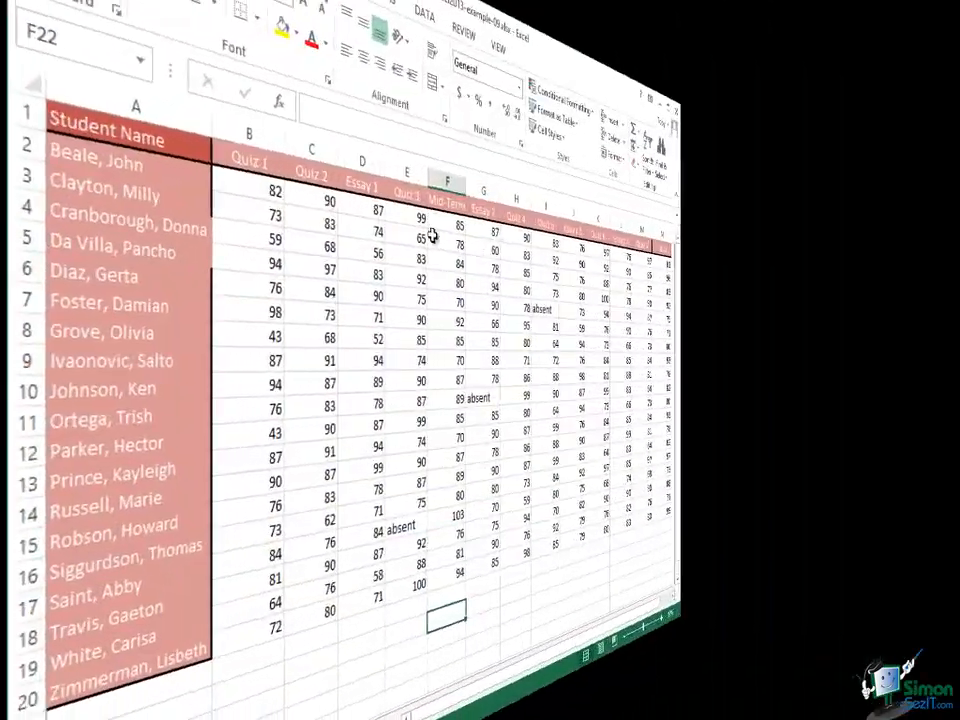
# Insert a blank column before the Quiz 3 column.
pyautogui.click(367, 186)
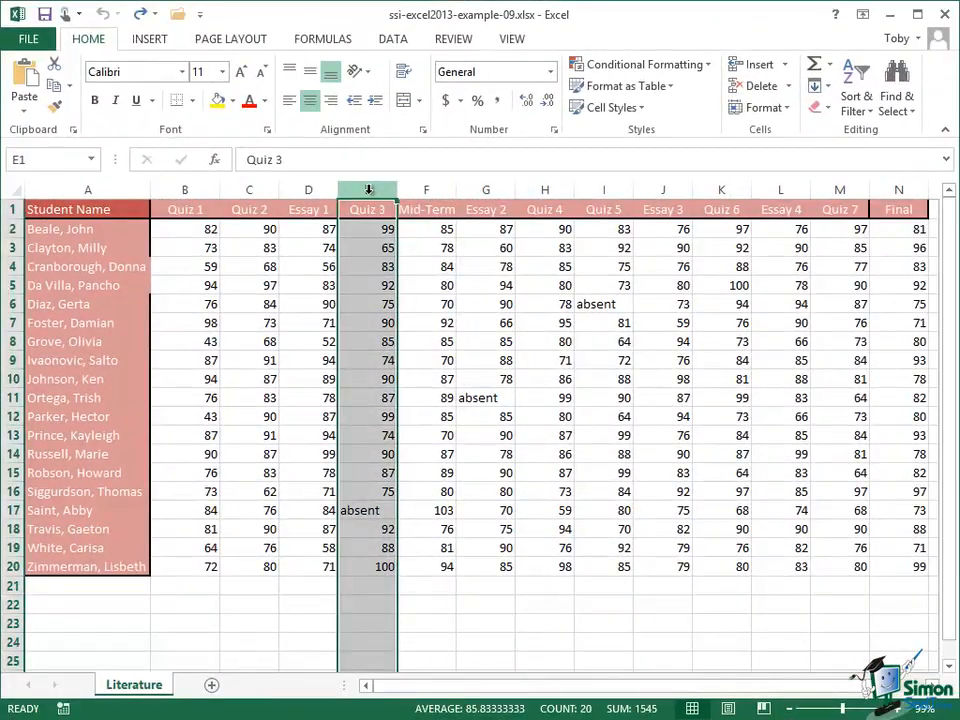
pyautogui.rightClick(369, 195)
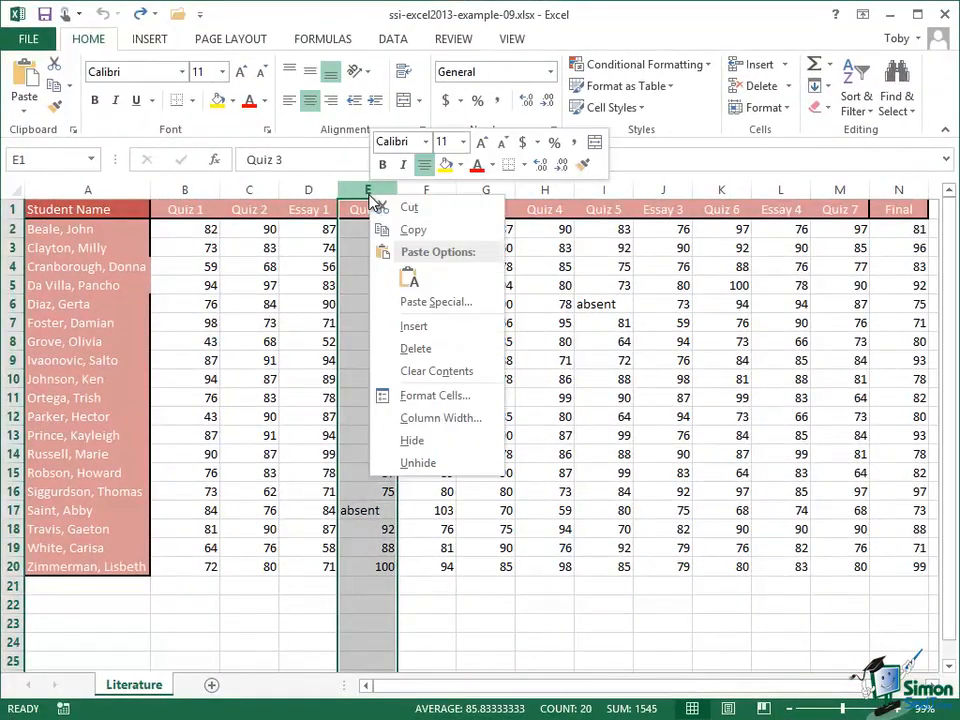
pyautogui.click(413, 325)
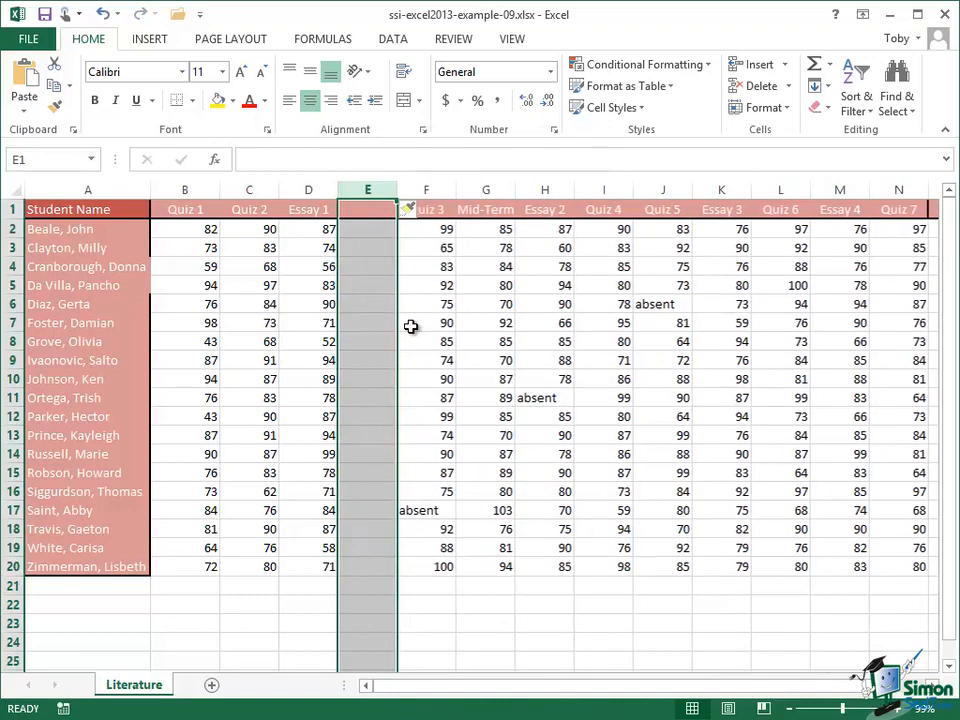
# Add Line sparklines for the scores in A1:D20 with Quick Analysis.
pyautogui.click(103, 211)
pyautogui.moveTo(71, 210); pyautogui.dragTo(307, 563)
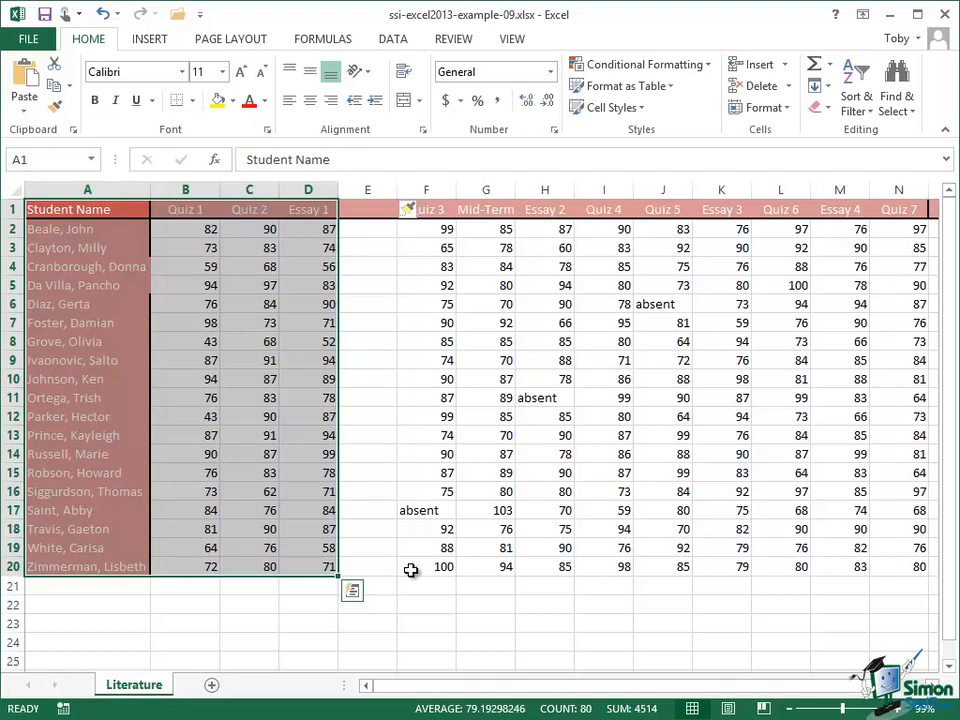
pyautogui.click(353, 591)
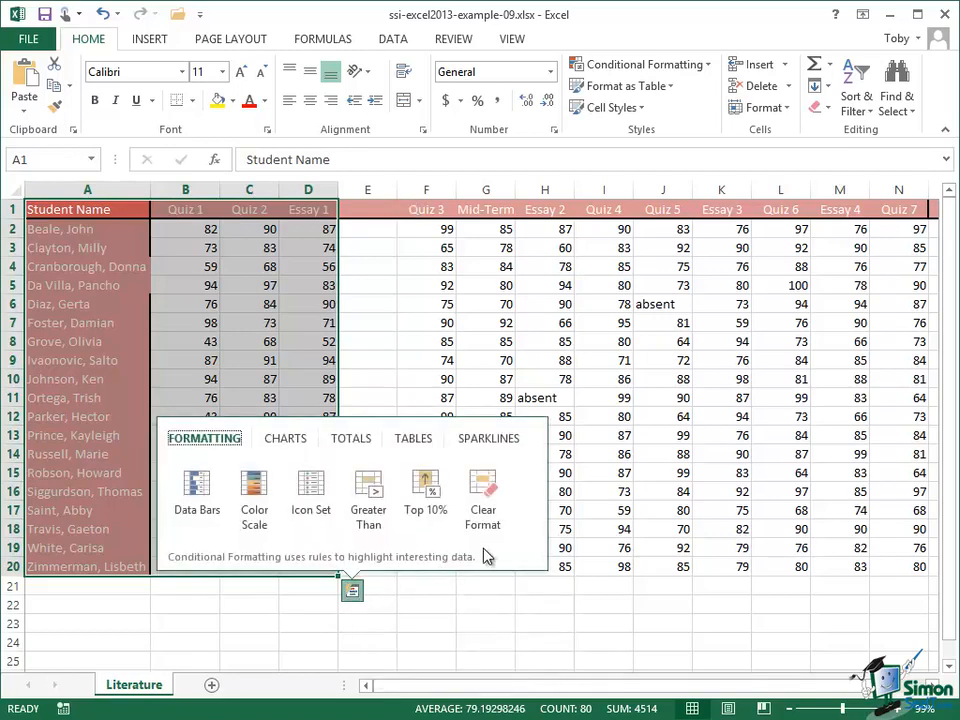
pyautogui.click(484, 440)
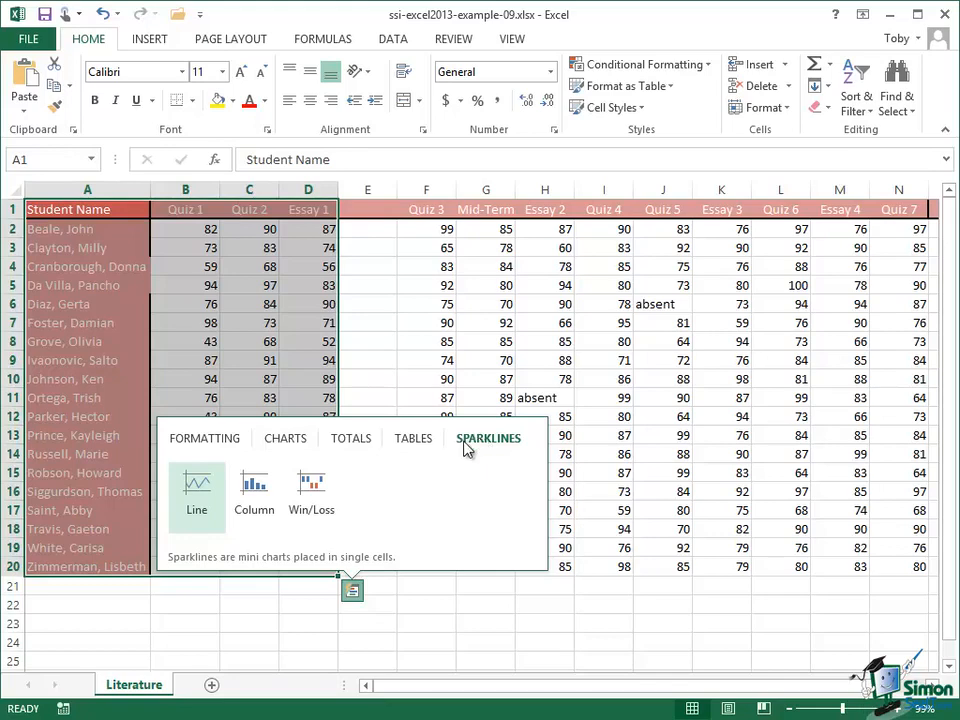
pyautogui.click(196, 486)
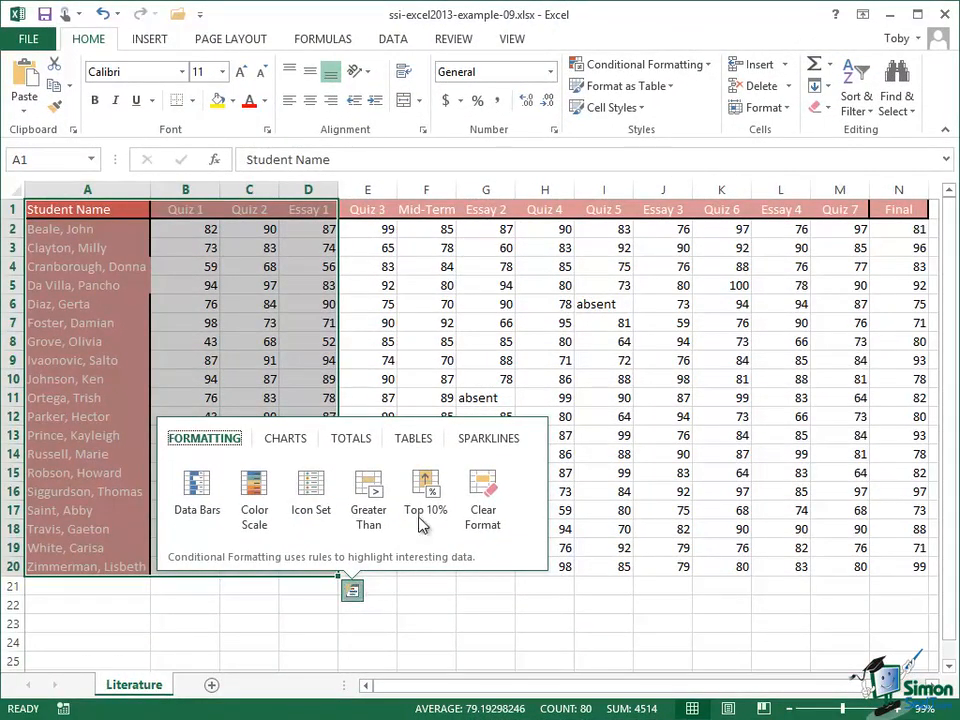
# Preview the recommended PivotTables that Quick Analysis offers for the selected range.
pyautogui.click(414, 441)
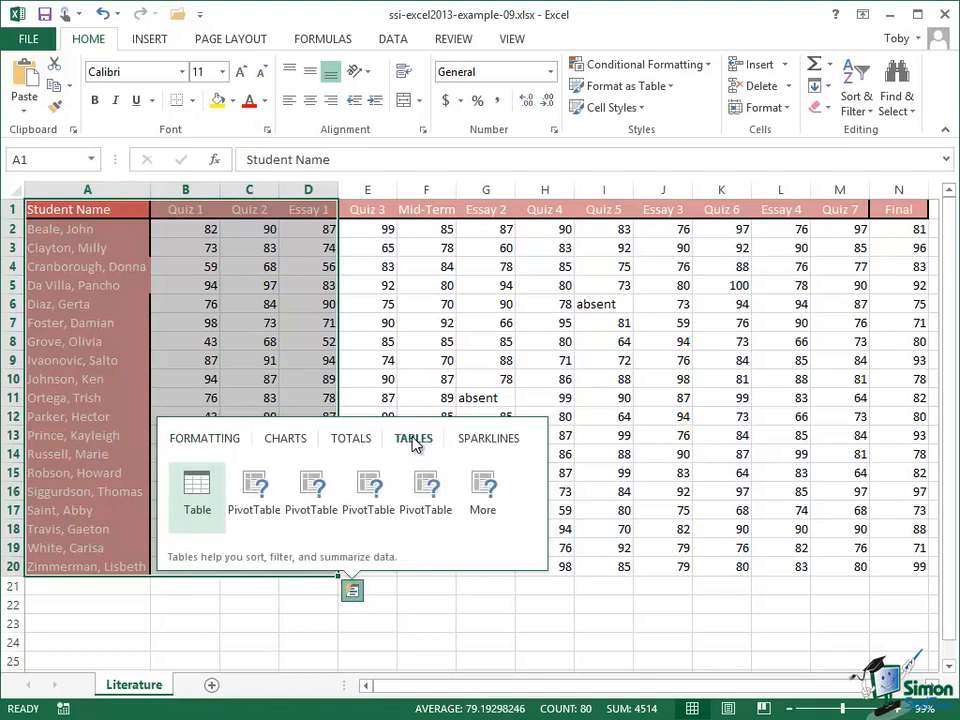
pyautogui.moveTo(266, 497)
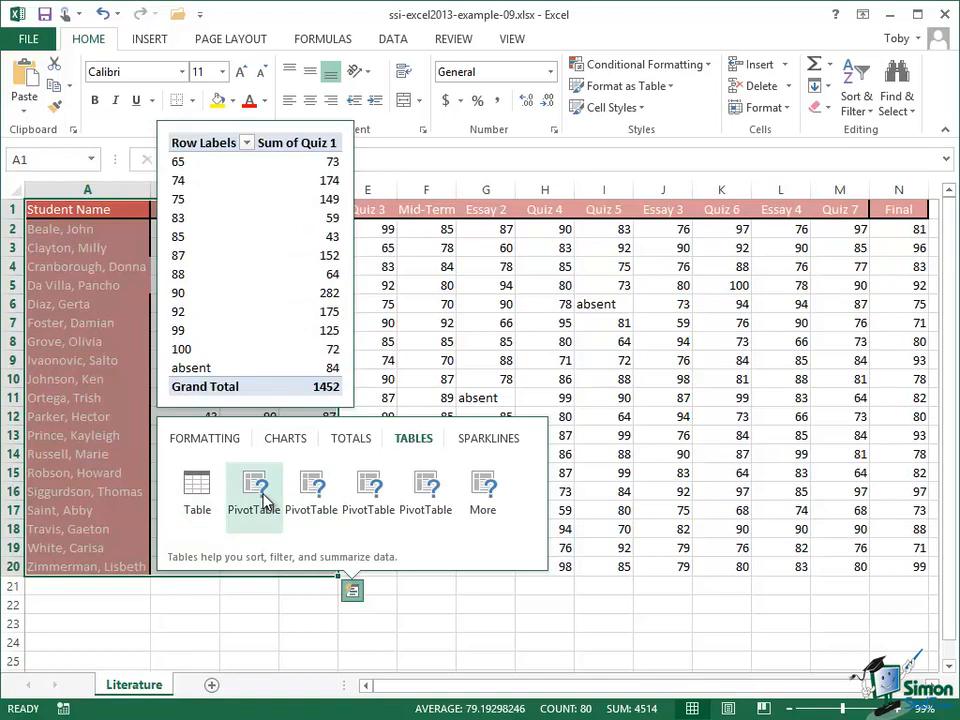
pyautogui.moveTo(307, 497)
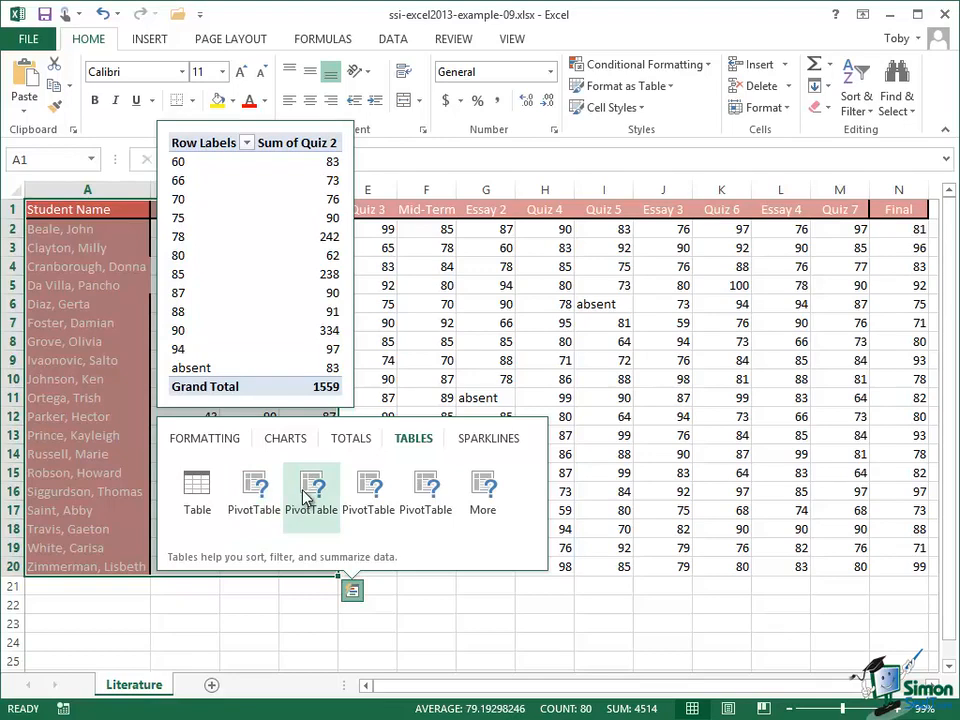
pyautogui.moveTo(366, 495)
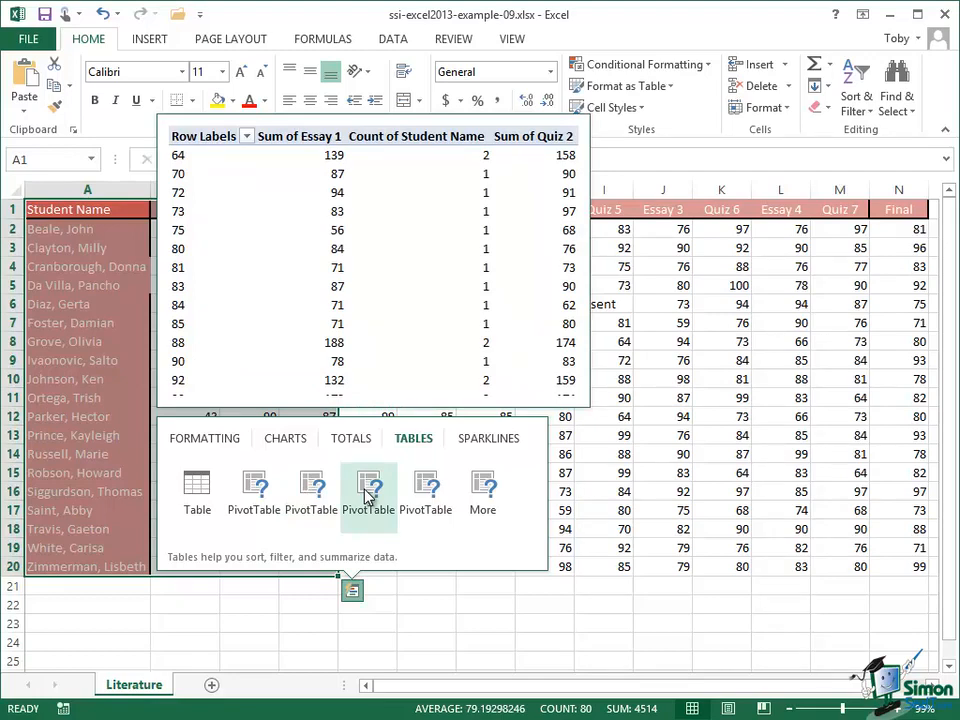
pyautogui.moveTo(420, 492)
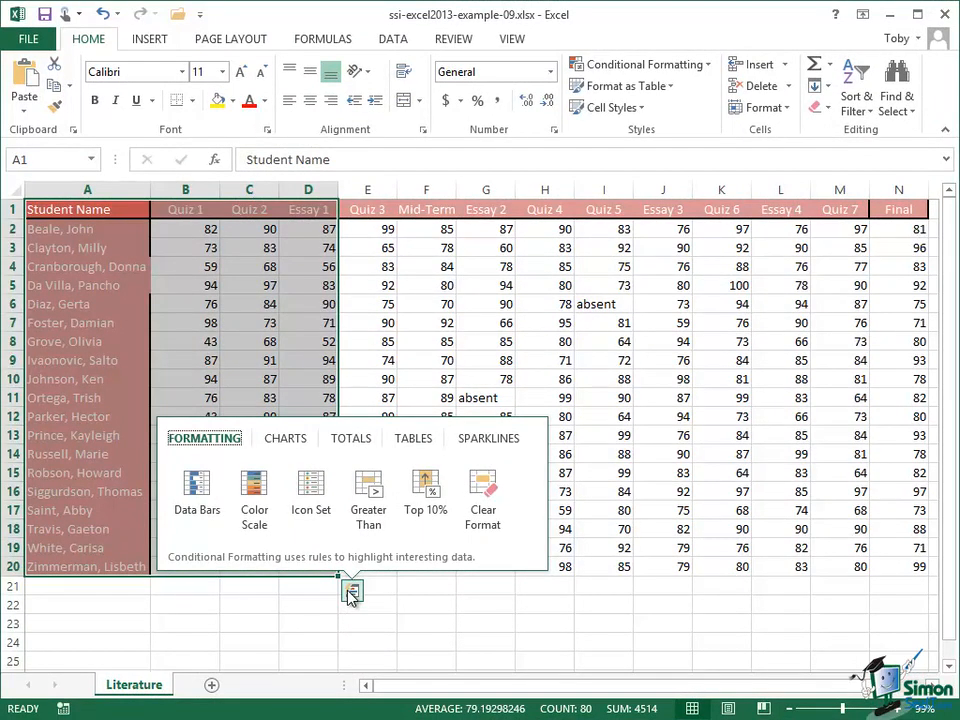
# Add a Running Total row beneath the Quiz 1, Quiz 2 and Essay 1 scores with Quick Analysis.
pyautogui.click(360, 447)
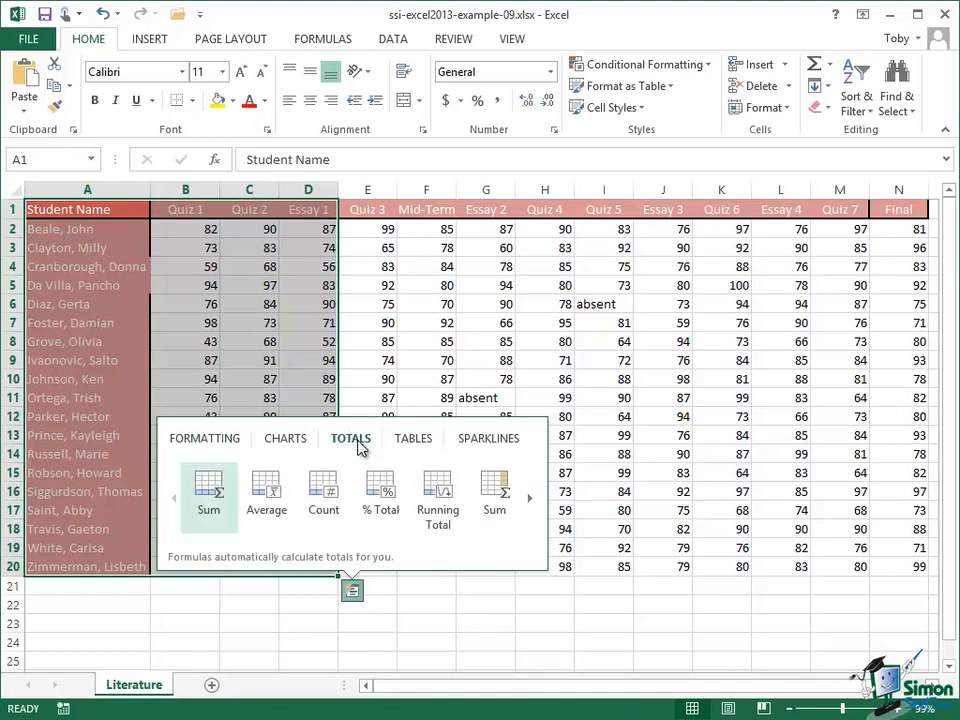
pyautogui.click(441, 492)
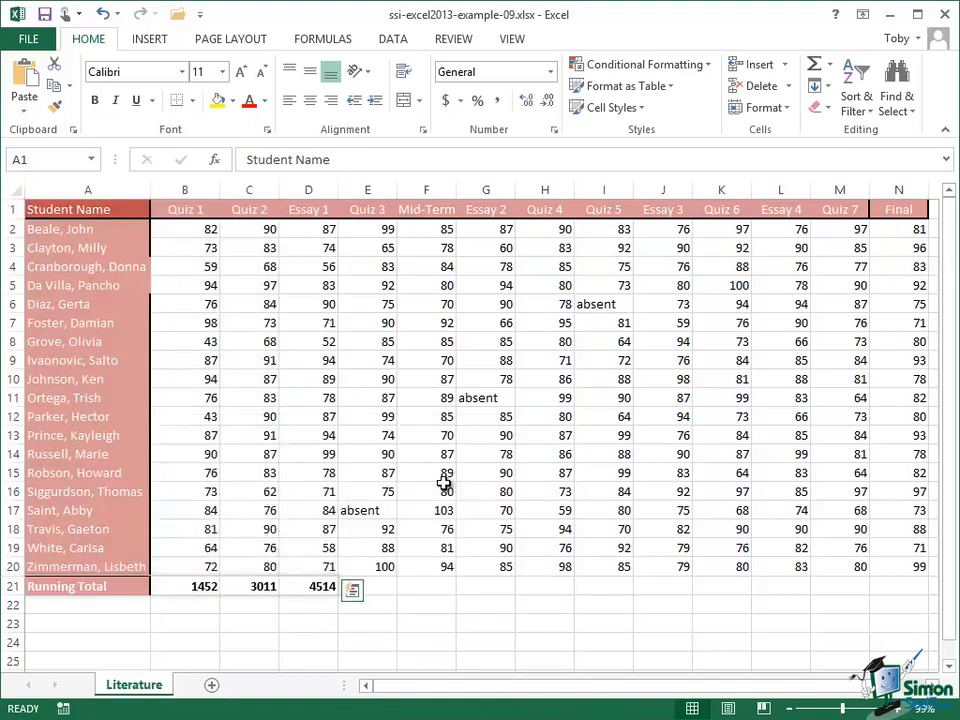